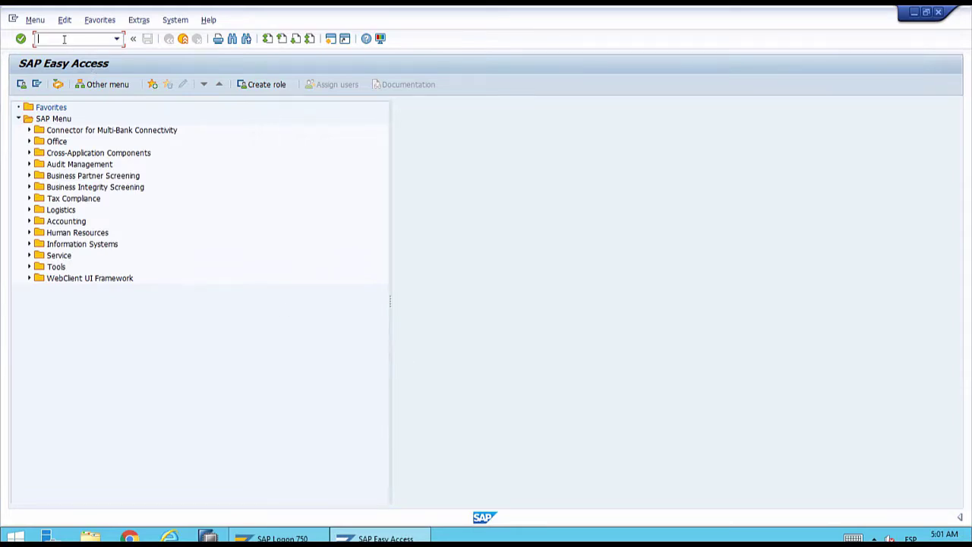
- Run transaction SPRO and display the SAP Reference IMG
{"action": "type", "text": "SPRO"}
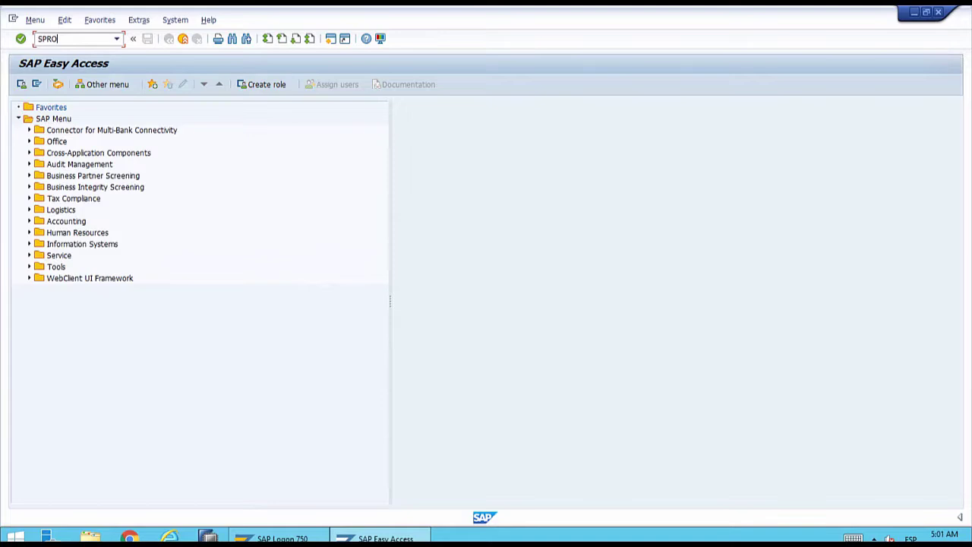
{"action": "left_click", "coordinate": [22, 41]}
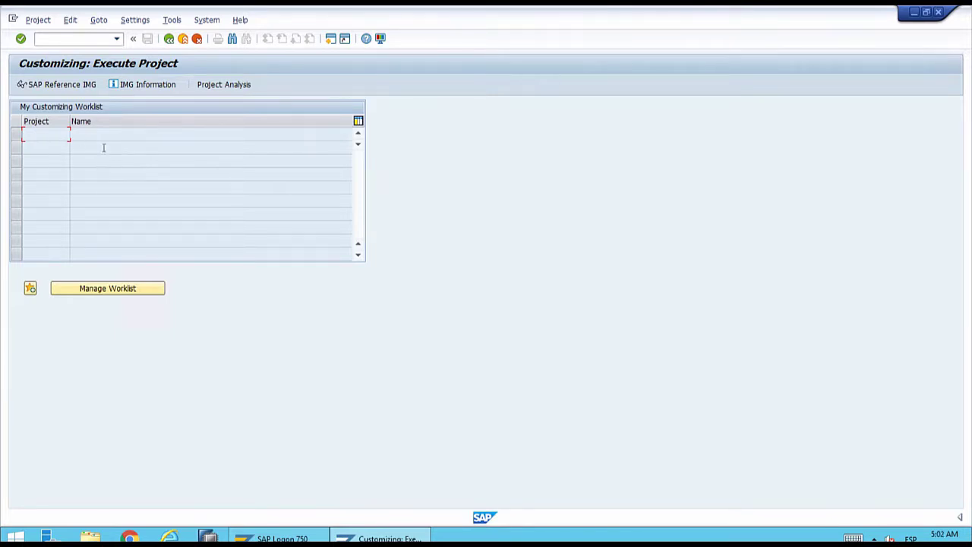
{"action": "left_click", "coordinate": [64, 86]}
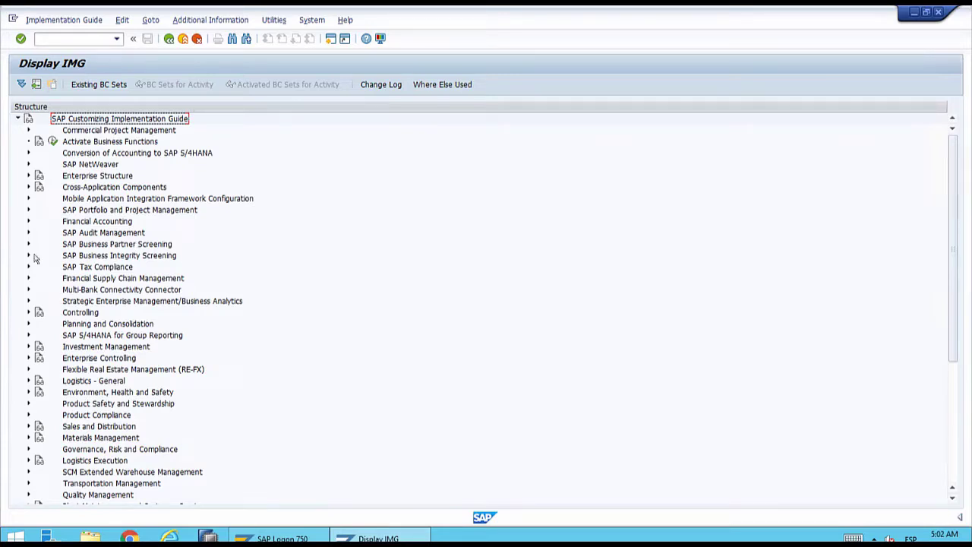
- Look through the main areas of the SAP Customizing Implementation Guide, from Portfolio and Project Management down to SAP Banking
{"action": "left_click", "coordinate": [88, 213]}
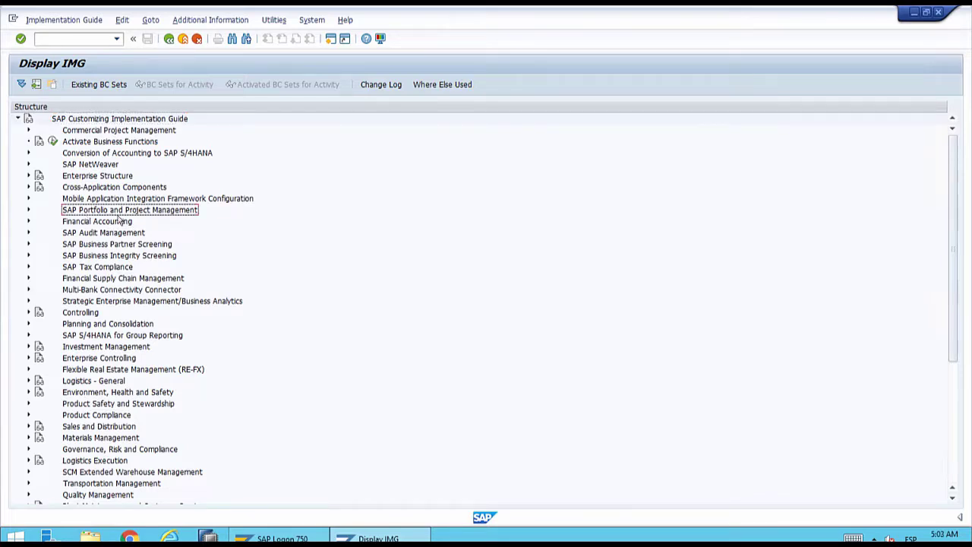
{"action": "scroll", "coordinate": [155, 312], "scroll_direction": "down", "scroll_amount": 6}
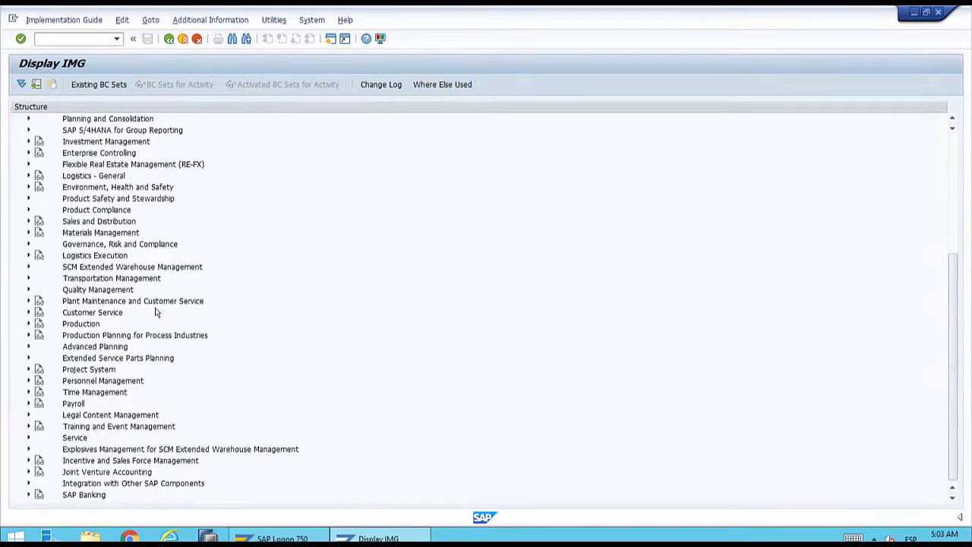
{"action": "left_click", "coordinate": [92, 325]}
{"action": "left_click", "coordinate": [126, 384]}
{"action": "left_click", "coordinate": [102, 372]}
{"action": "left_click", "coordinate": [79, 405]}
{"action": "left_click", "coordinate": [89, 498]}
{"action": "scroll", "coordinate": [189, 355], "scroll_direction": "up", "scroll_amount": 6}
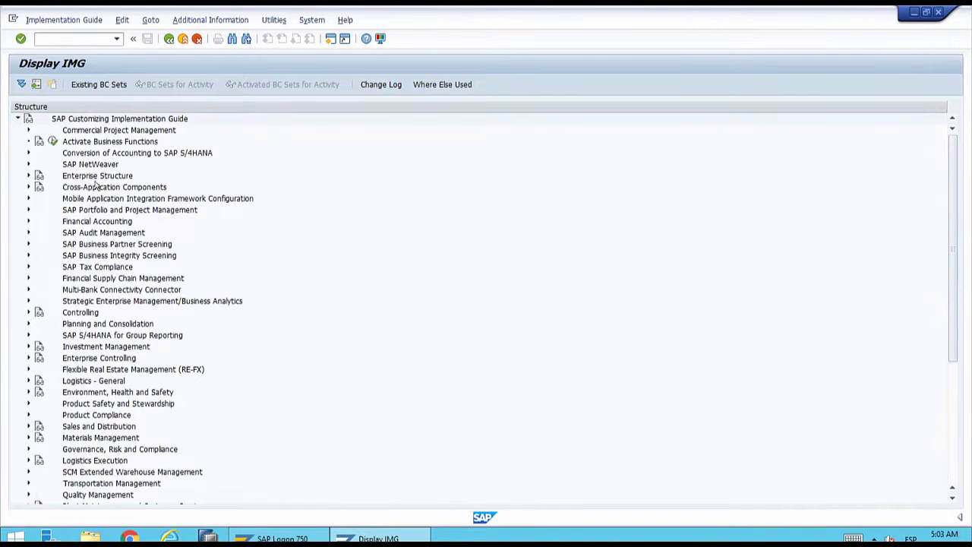
- Examine the Financial Accounting activities under Enterprise Structure > Definition, including Edit, Copy, Delete, Check Company Code, and collapse them again
{"action": "left_click", "coordinate": [110, 177]}
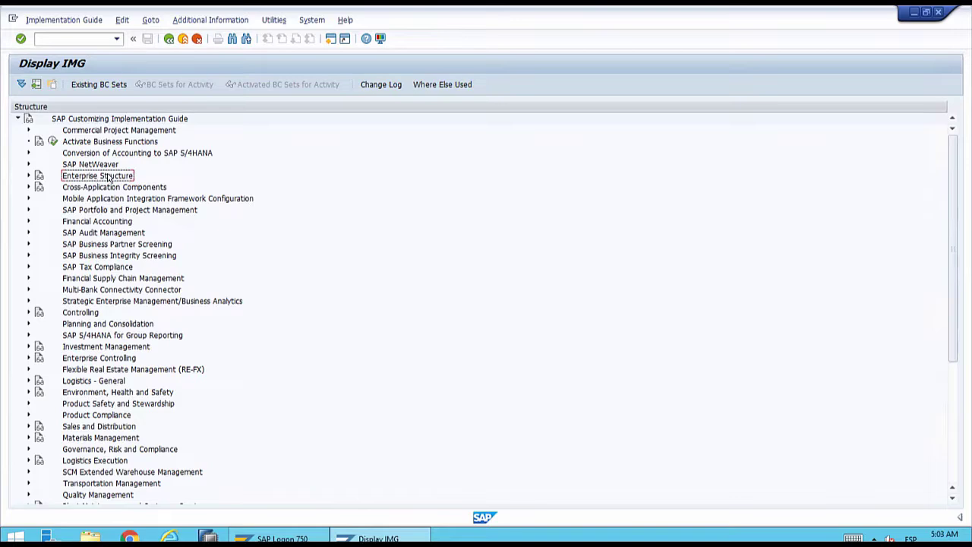
{"action": "left_click", "coordinate": [29, 178]}
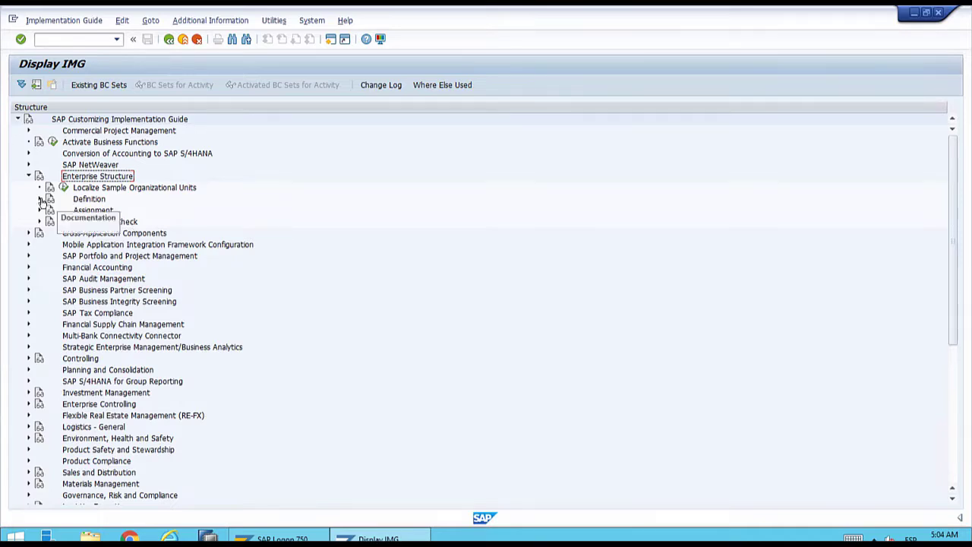
{"action": "left_click", "coordinate": [39, 199]}
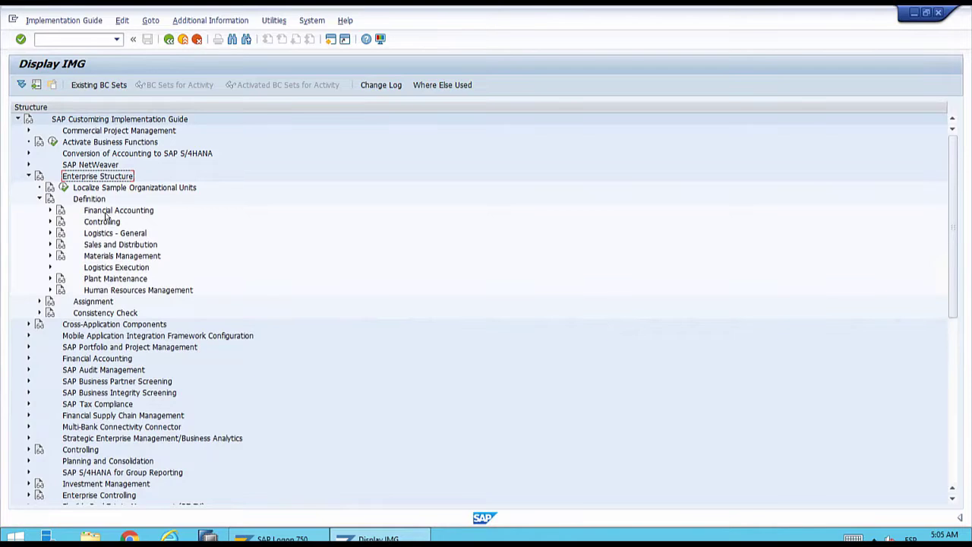
{"action": "left_click", "coordinate": [50, 210]}
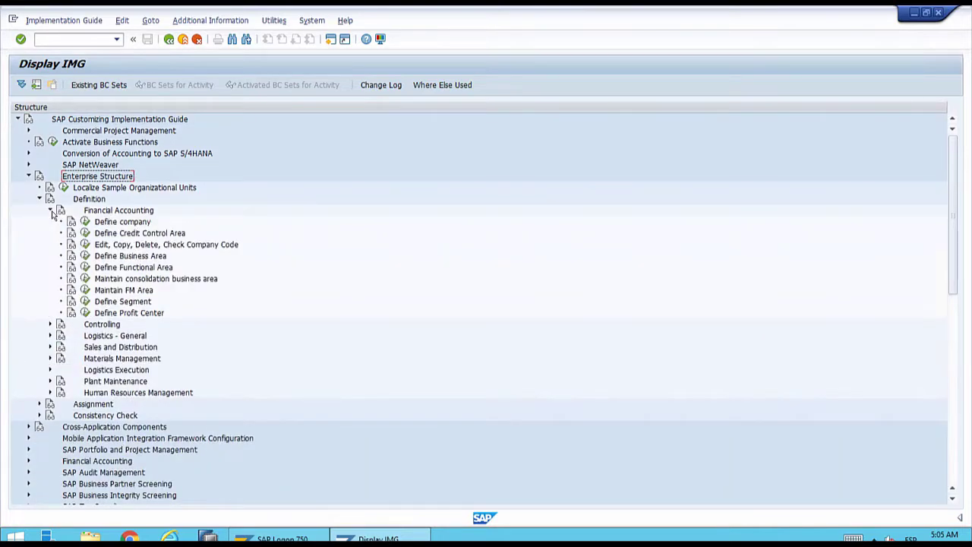
{"action": "left_click", "coordinate": [150, 246]}
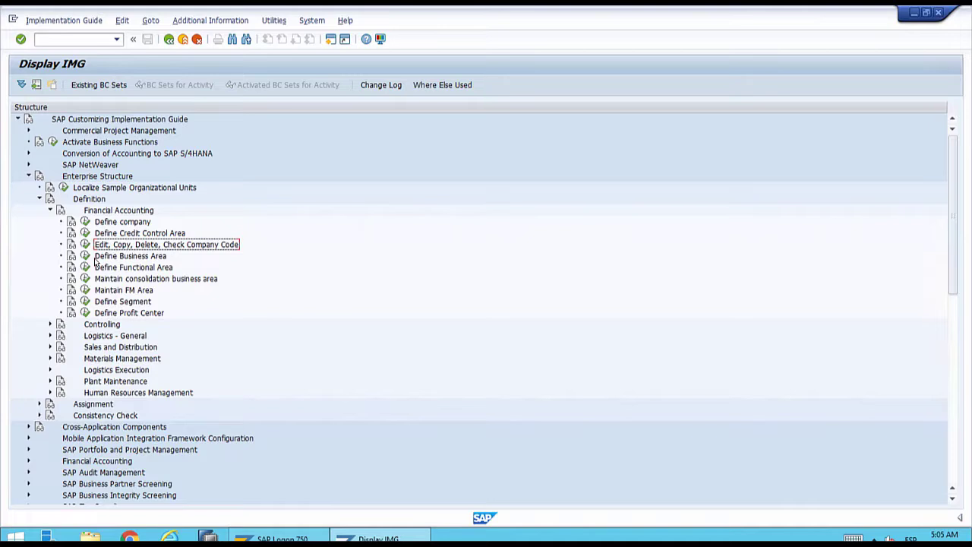
{"action": "left_click", "coordinate": [50, 211]}
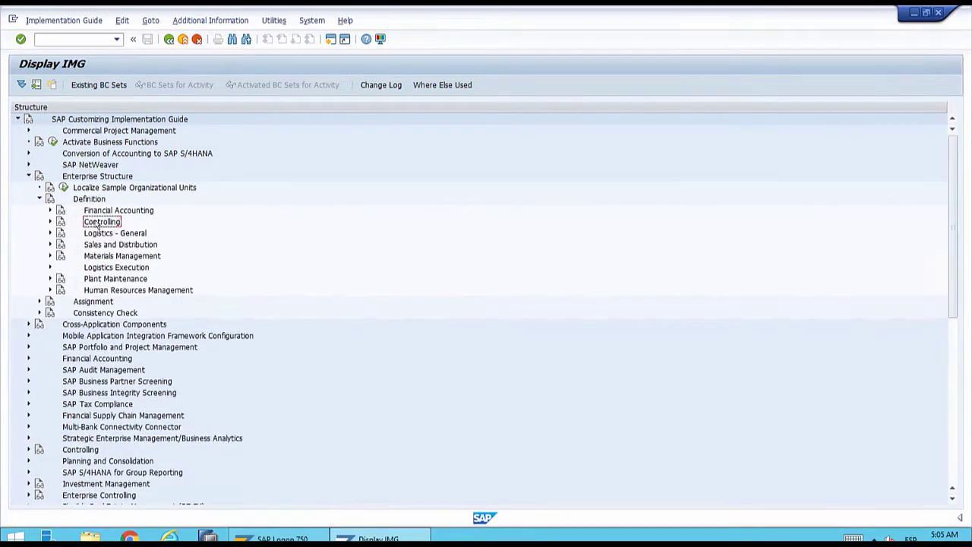
- Examine the Controlling activities under the Enterprise Structure definitions, including Create Operating Concern, and collapse them again
{"action": "left_click", "coordinate": [39, 200]}
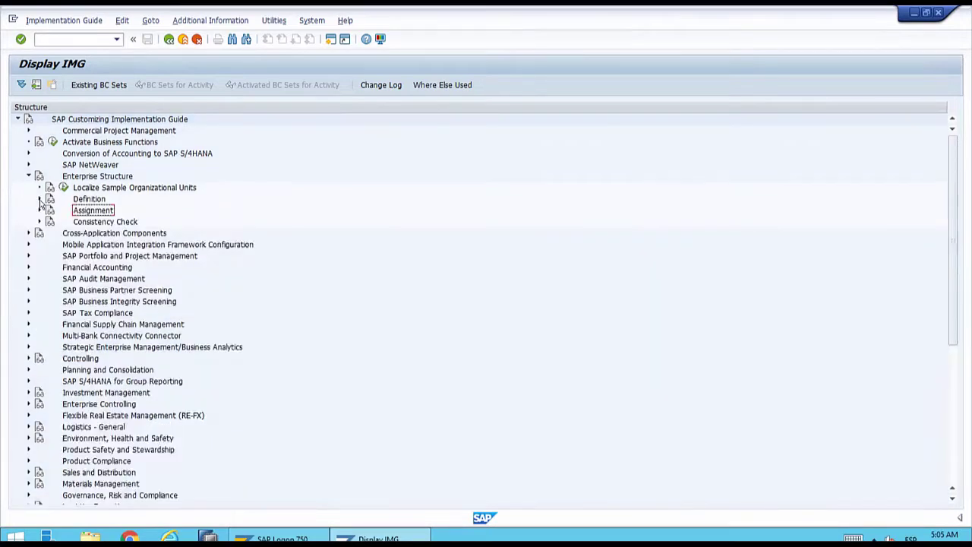
{"action": "left_click", "coordinate": [40, 200]}
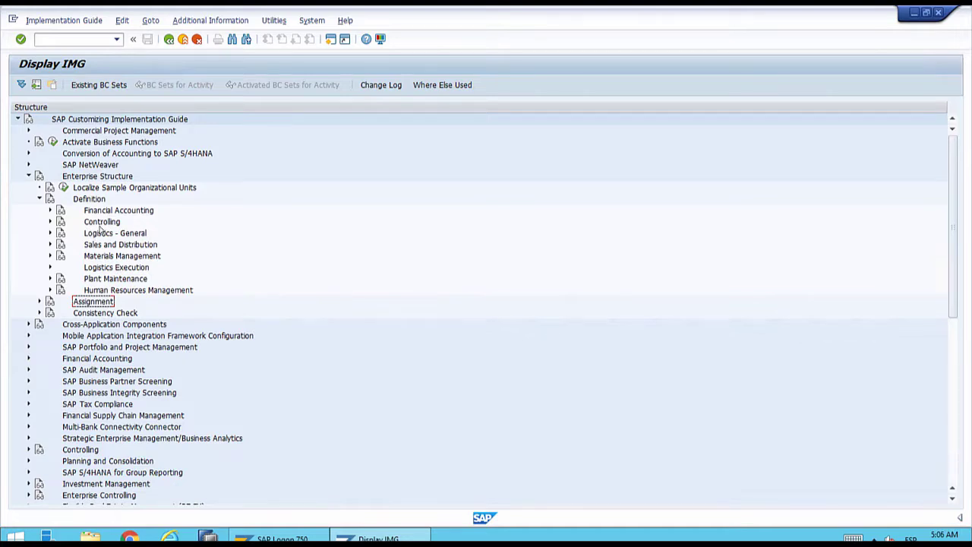
{"action": "left_click", "coordinate": [51, 221]}
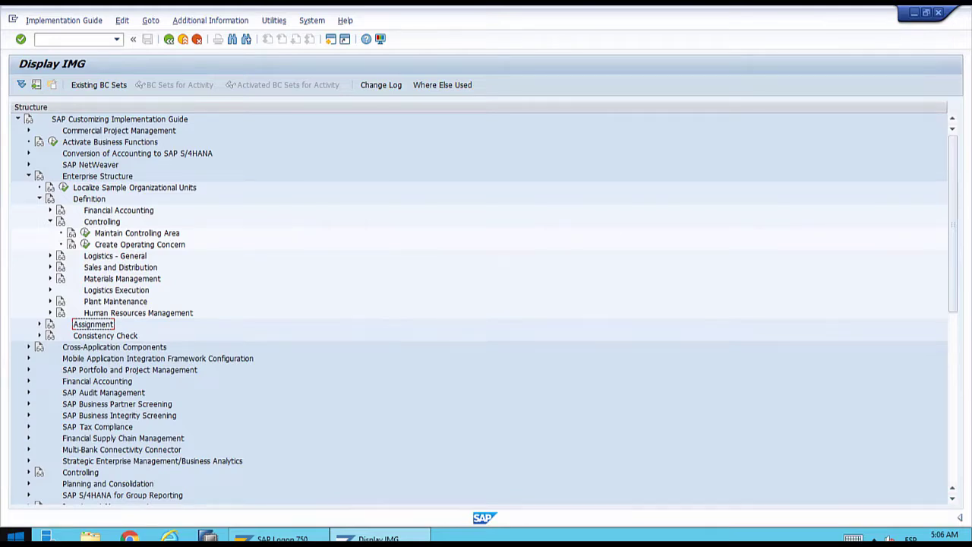
{"action": "left_click", "coordinate": [150, 244]}
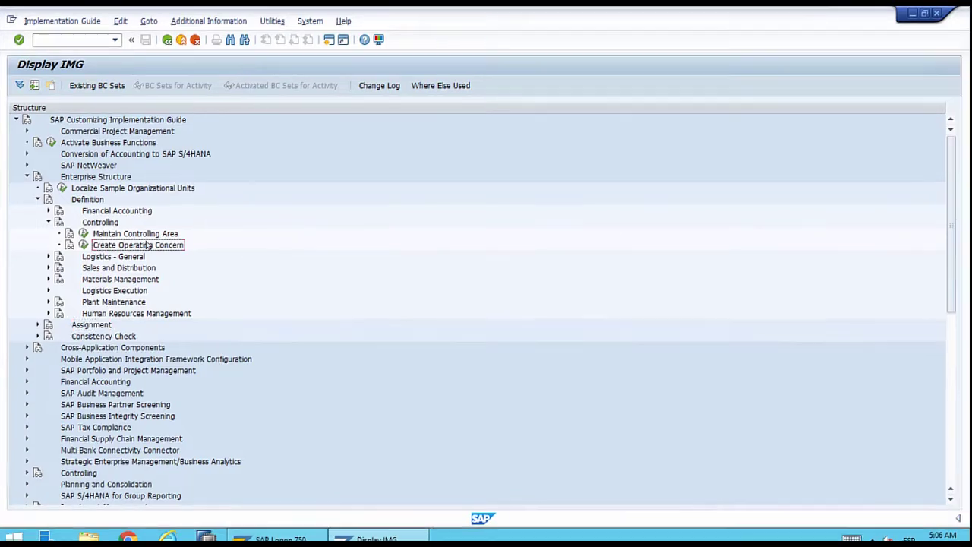
{"action": "left_click", "coordinate": [47, 222]}
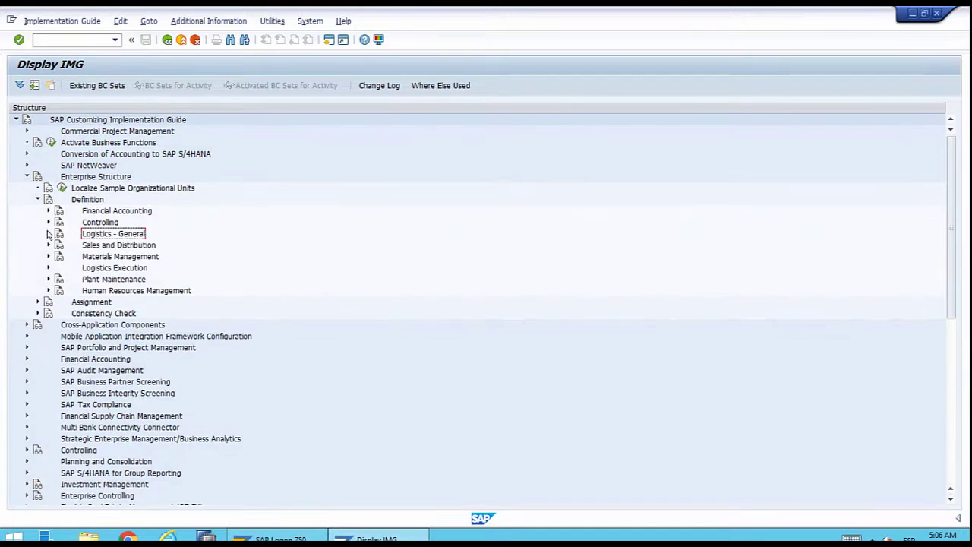
- Examine the Logistics - General definition activities, including Define, copy, delete, check plant, and collapse the Definition node
{"action": "left_click", "coordinate": [48, 233]}
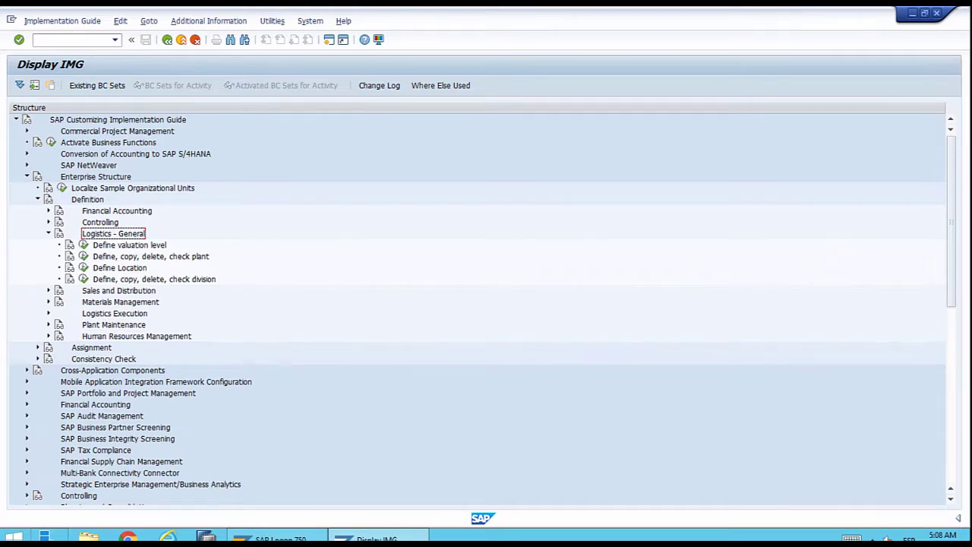
{"action": "left_click", "coordinate": [142, 257]}
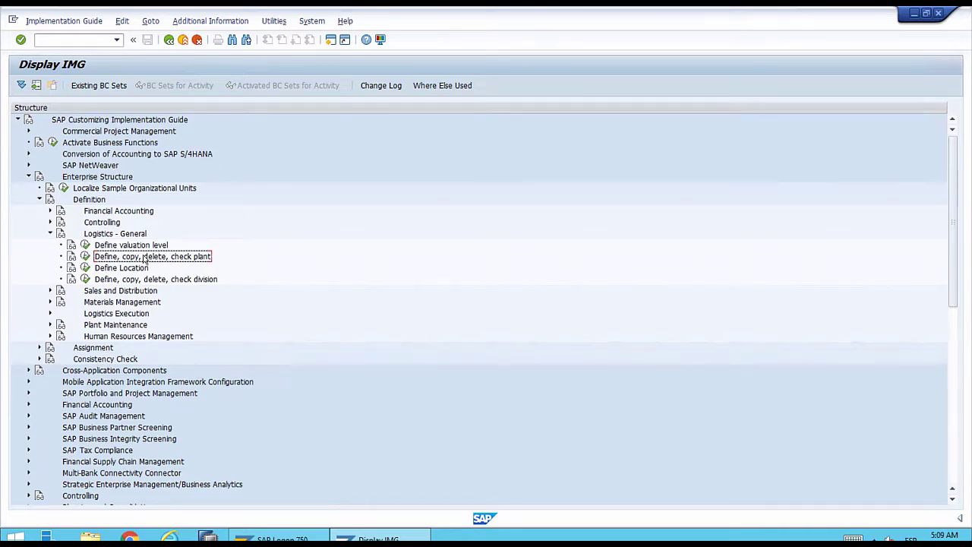
{"action": "left_click", "coordinate": [50, 233]}
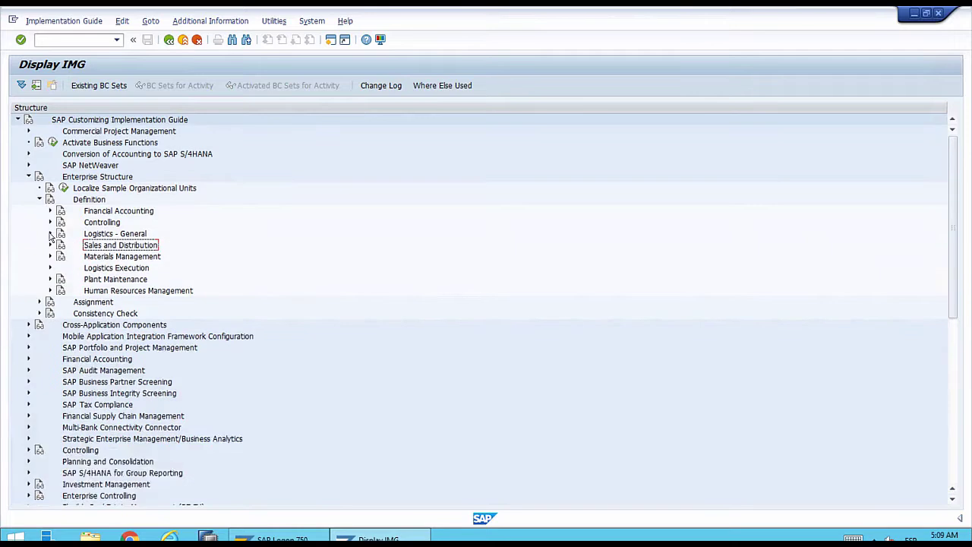
{"action": "left_click", "coordinate": [39, 200]}
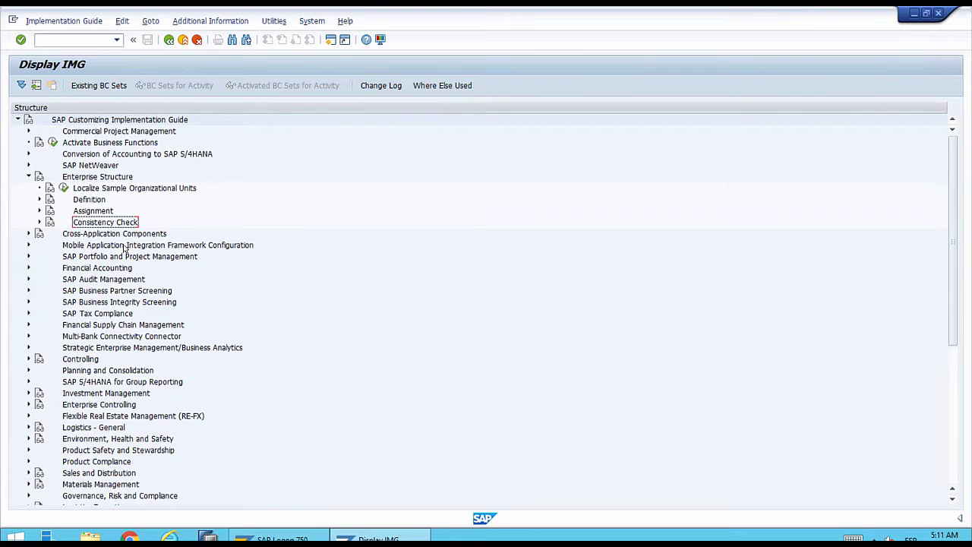
- Examine the Financial Accounting activities under Enterprise Structure > Assignment and collapse them again
{"action": "left_click", "coordinate": [40, 211]}
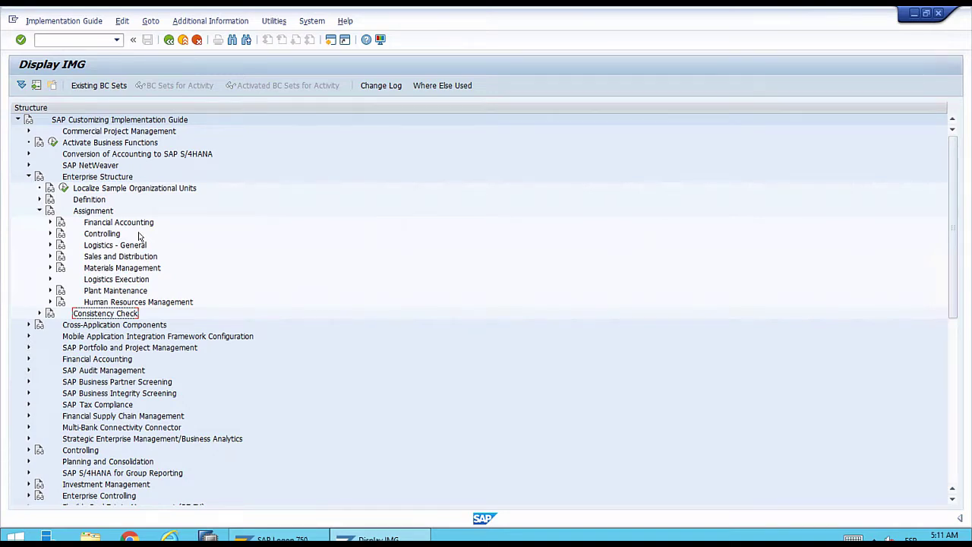
{"action": "left_click", "coordinate": [50, 223]}
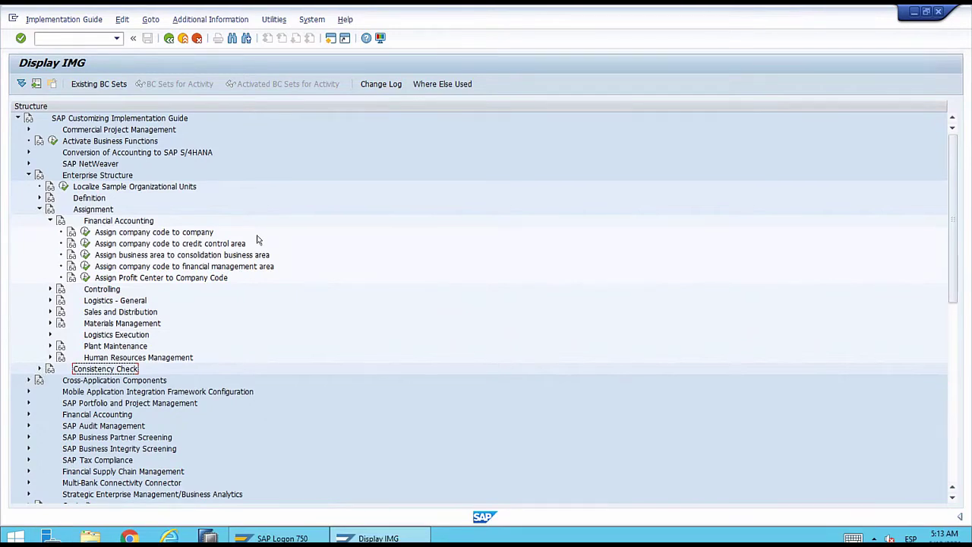
{"action": "left_click", "coordinate": [49, 221]}
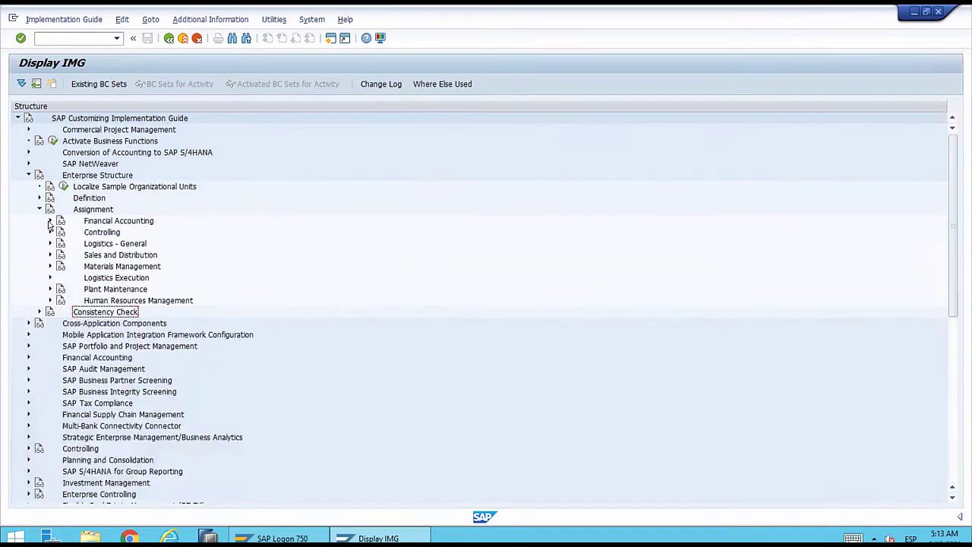
- Examine the Controlling assignment activities, including Assign company code to controlling area, and collapse them again
{"action": "left_click", "coordinate": [49, 231]}
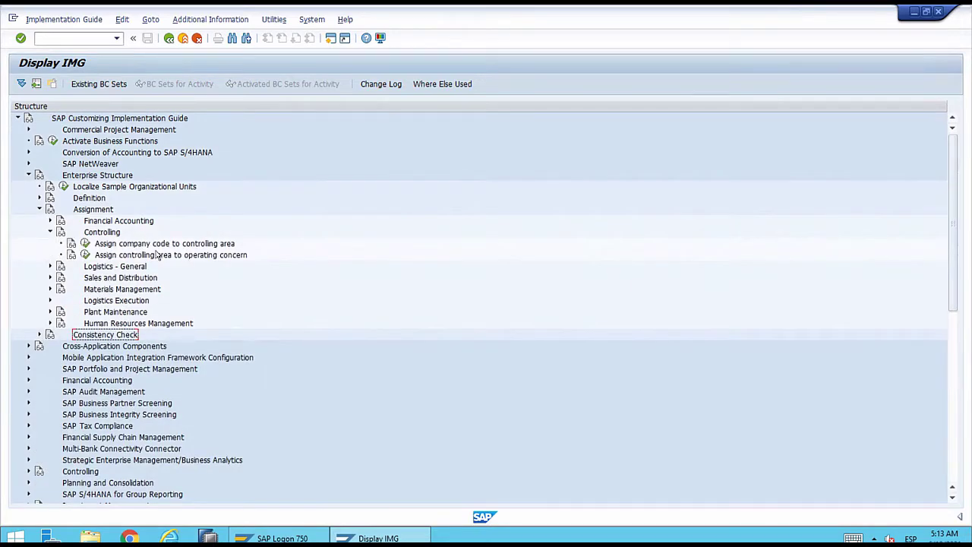
{"action": "left_click", "coordinate": [127, 244]}
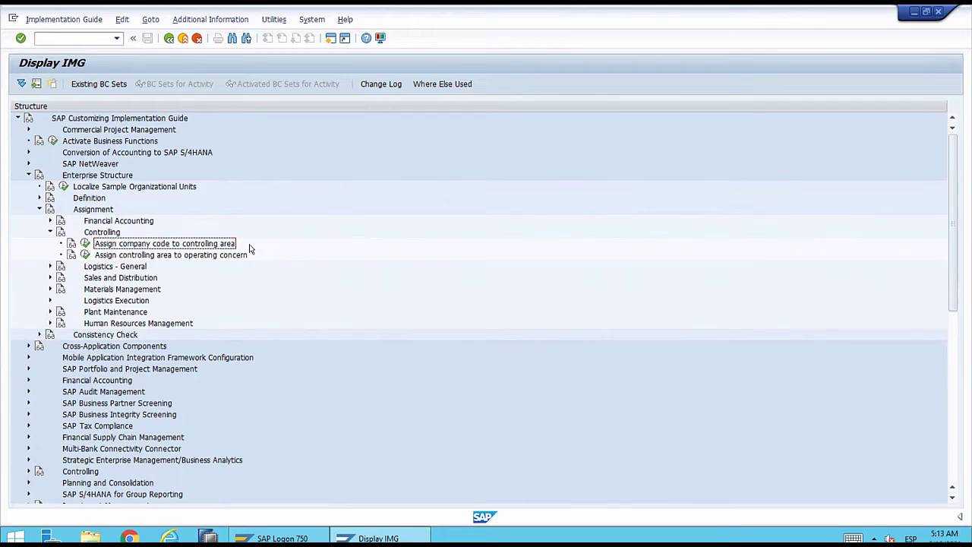
{"action": "left_click", "coordinate": [51, 232]}
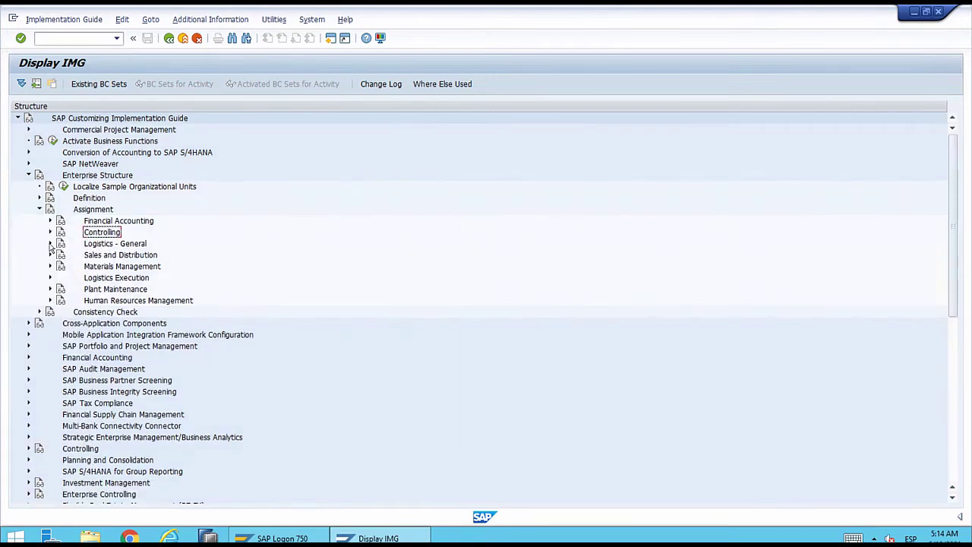
- Expand the Logistics - General assignment activities and select Assign plant to company code
{"action": "left_click", "coordinate": [50, 244]}
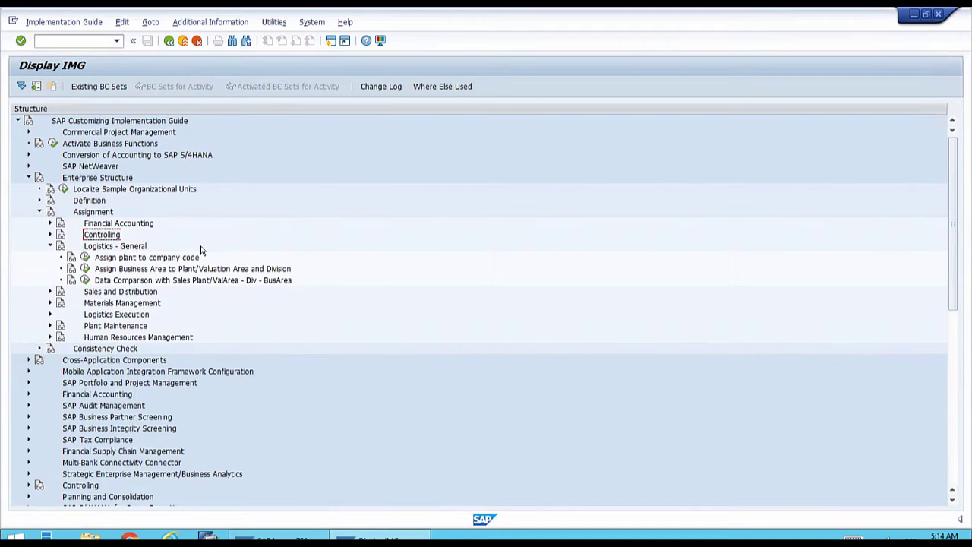
{"action": "left_click", "coordinate": [119, 258]}
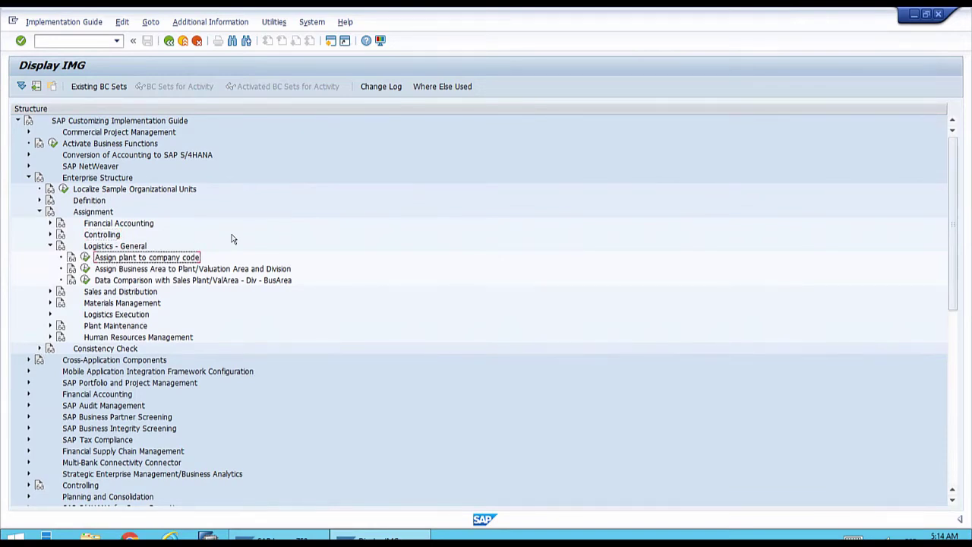